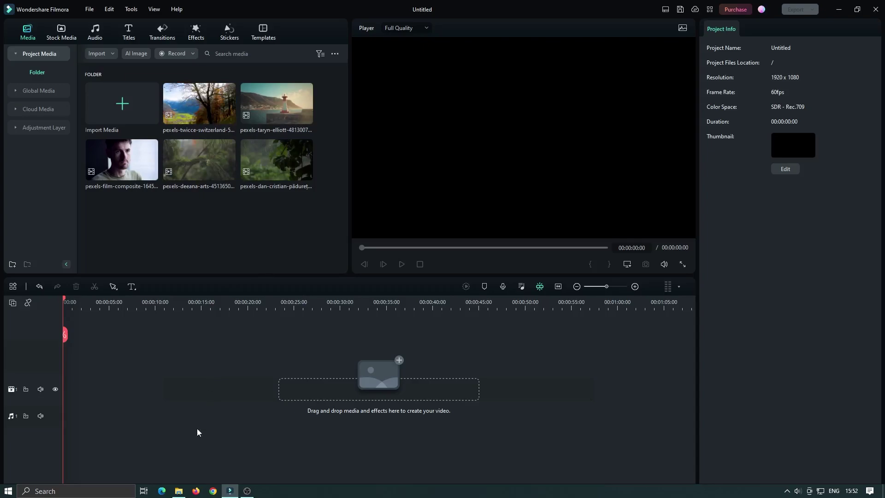
# Refresh the file listing in the LUT folder window, then return to Filmora.
pyautogui.click(180, 491)
pyautogui.moveTo(512, 92); pyautogui.dragTo(478, 85)
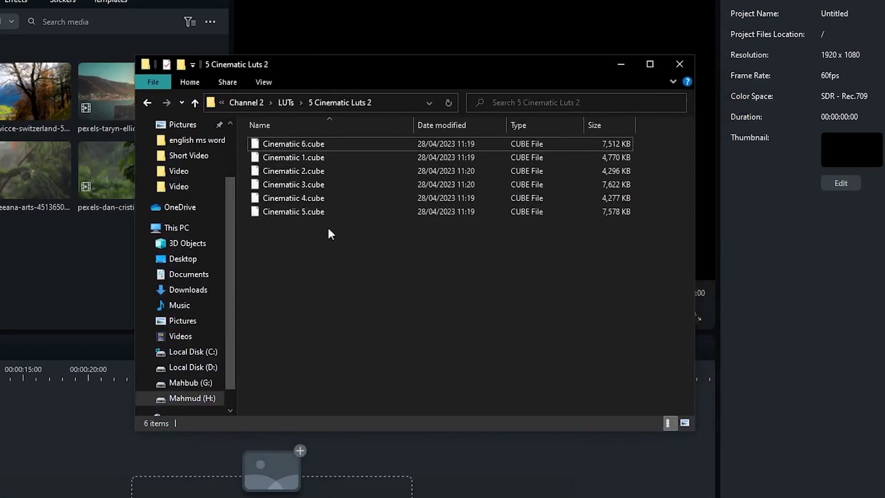
pyautogui.rightClick(360, 257)
pyautogui.click(395, 311)
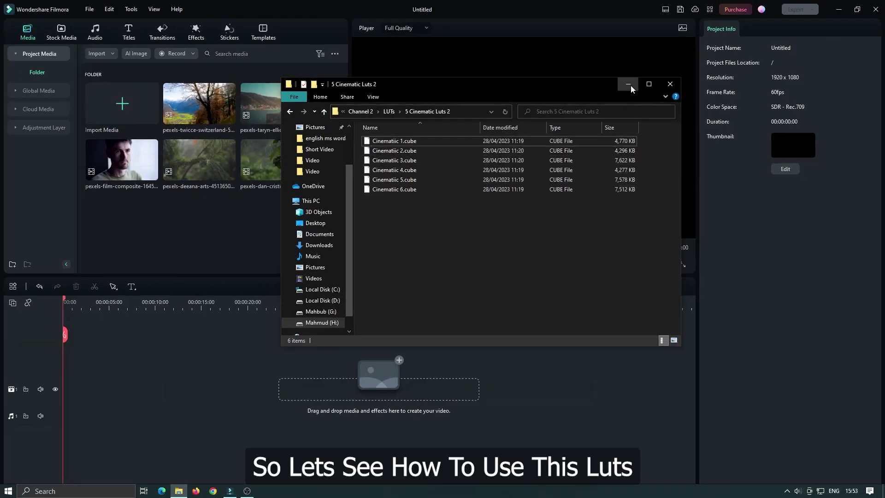
pyautogui.click(628, 85)
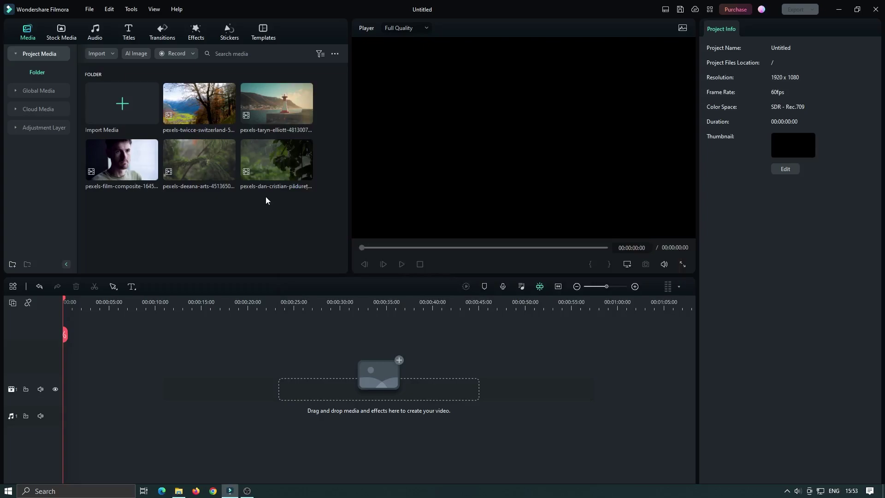
# Place the rainy-leaves clip on the video track, answer the frame-rate prompt, and move the playhead to 00:00:08:04.
pyautogui.moveTo(277, 166); pyautogui.dragTo(68, 384)
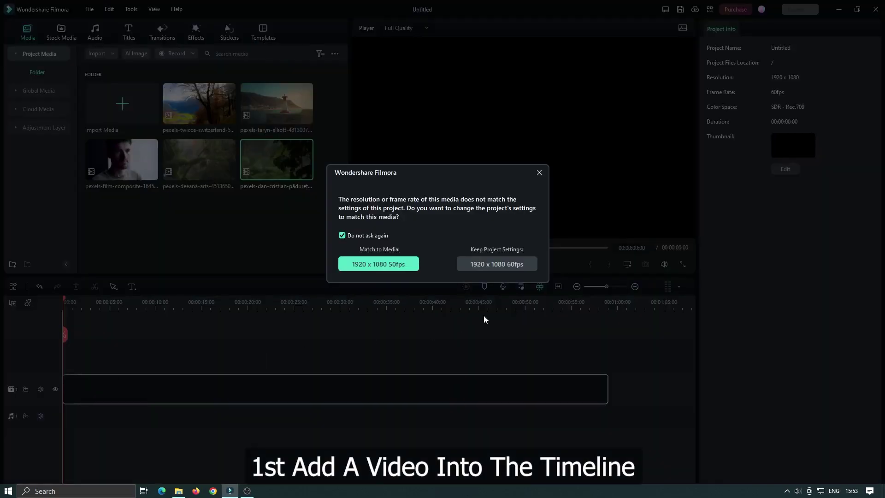
pyautogui.click(496, 264)
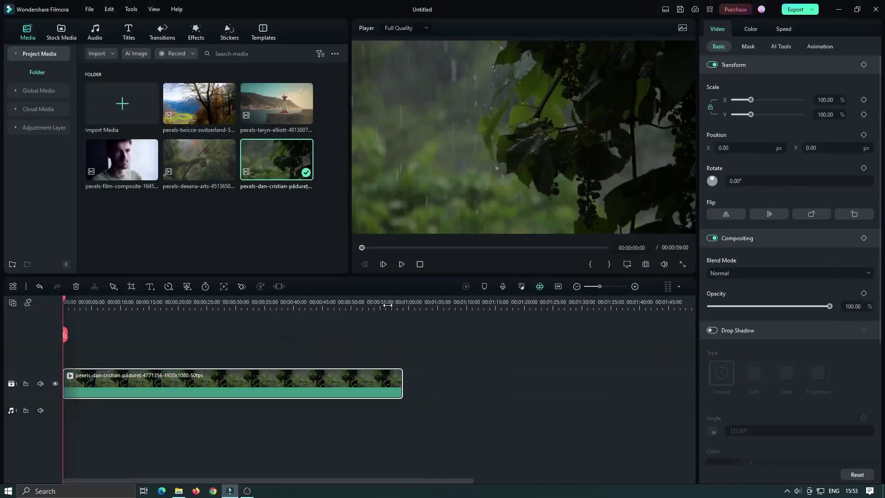
pyautogui.moveTo(68, 296); pyautogui.dragTo(110, 309)
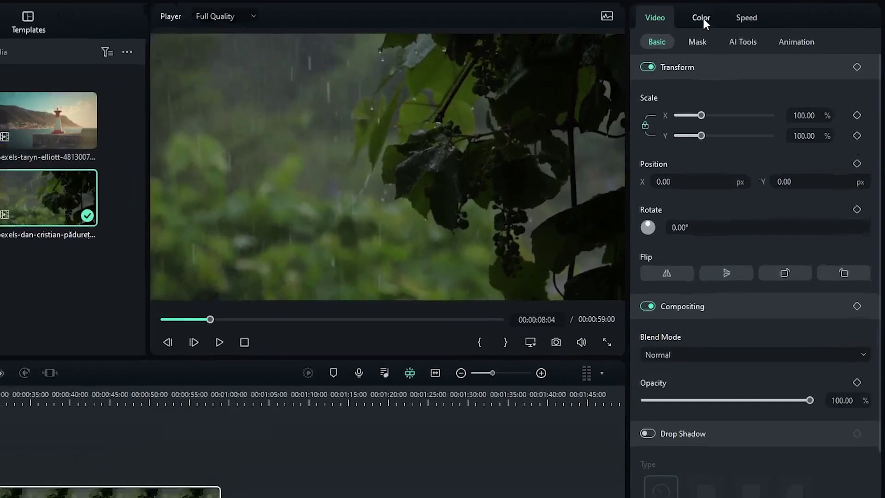
# In the clip's Color presets, filter to 3D LUT and start loading a custom LUT.
pyautogui.click(752, 29)
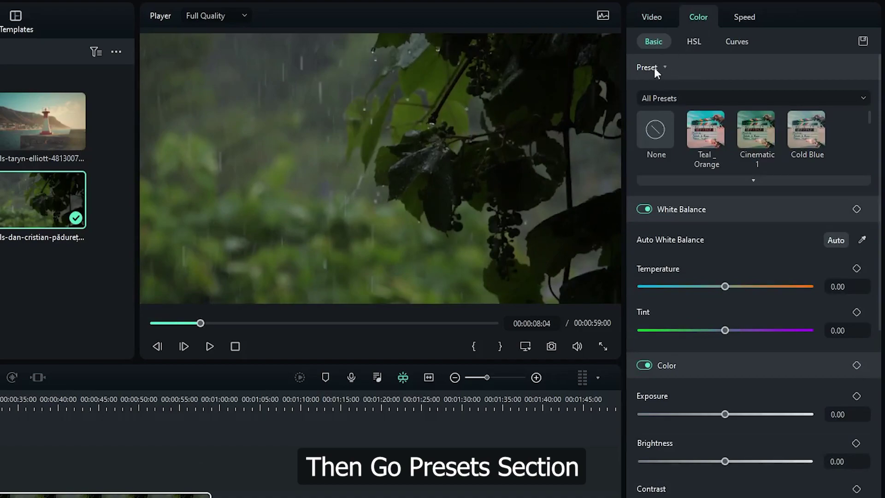
pyautogui.click(658, 97)
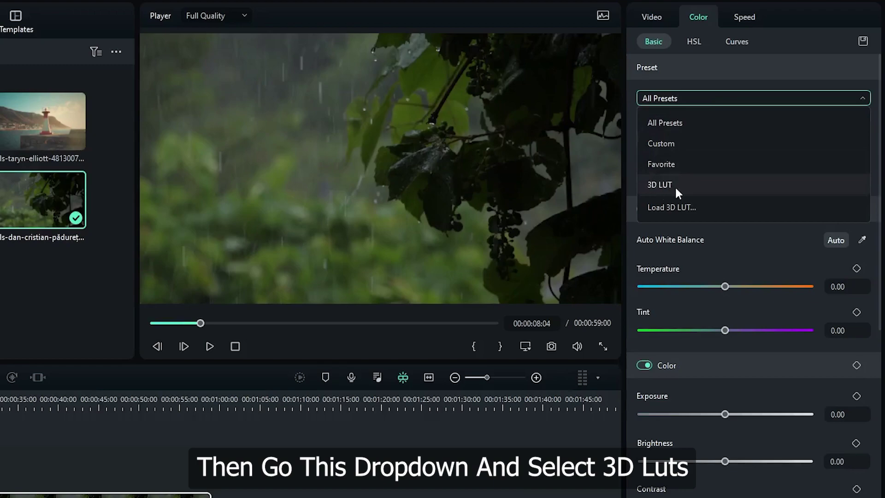
pyautogui.click(674, 186)
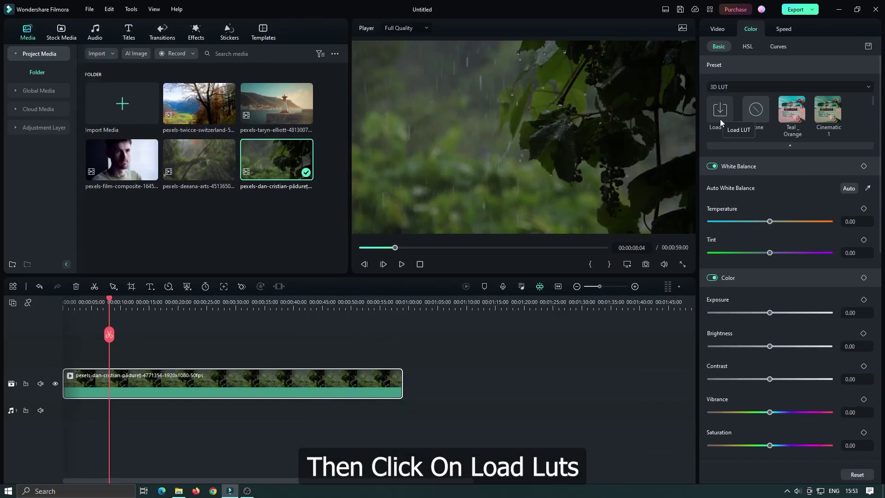
pyautogui.click(720, 118)
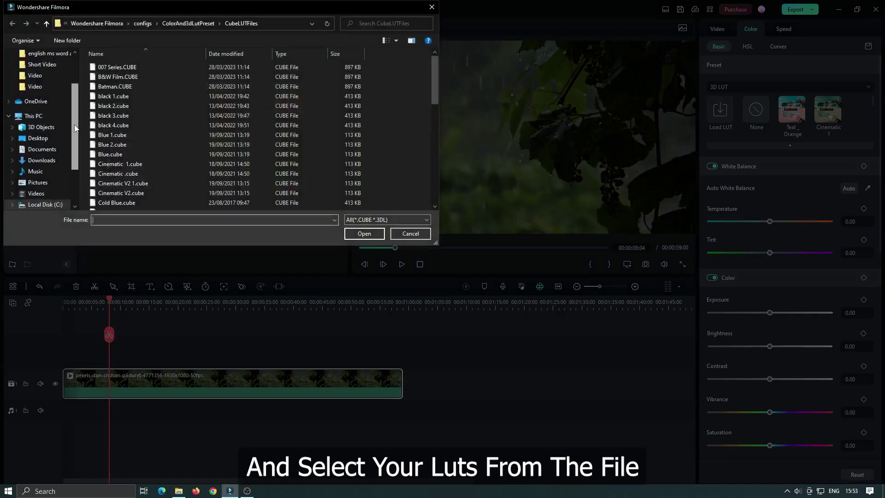
# Browse to Channel 2 > LUTs > 5 Cinematic Luts 2 and import all six Cinematiic .cube files.
pyautogui.scroll(2, 55, 120)
pyautogui.click(44, 108)
pyautogui.click(154, 23)
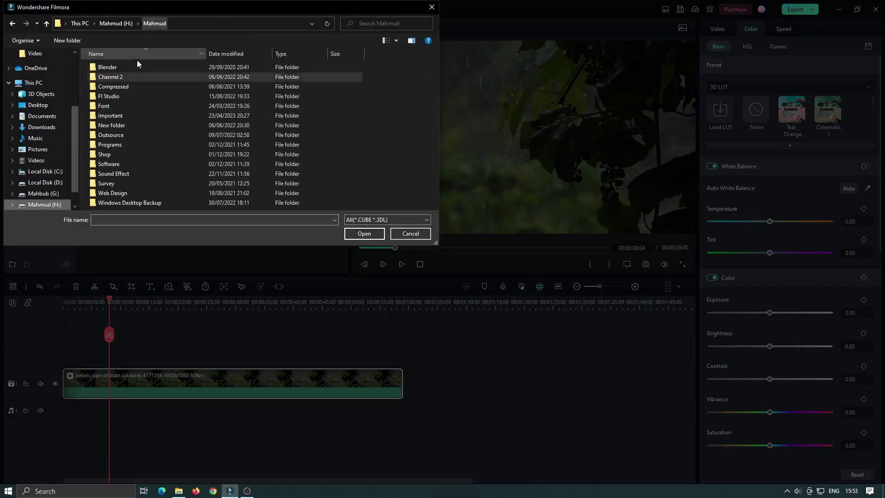
pyautogui.doubleClick(121, 75)
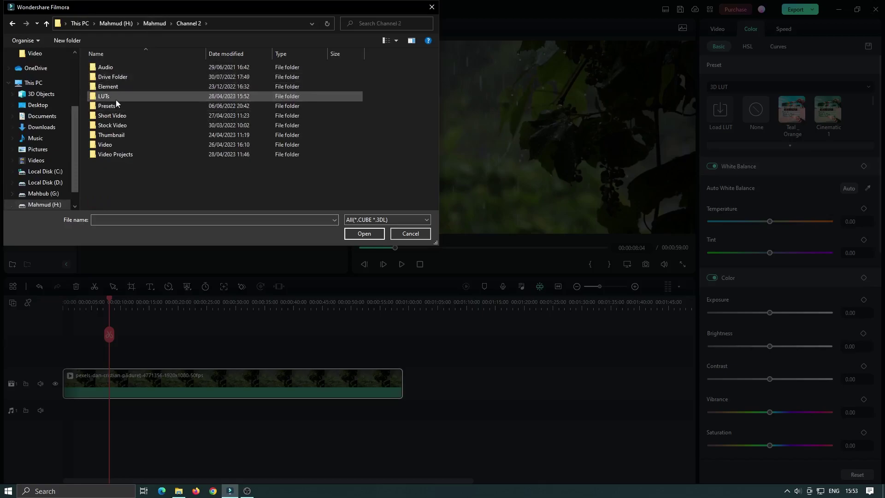
pyautogui.doubleClick(115, 97)
pyautogui.doubleClick(130, 81)
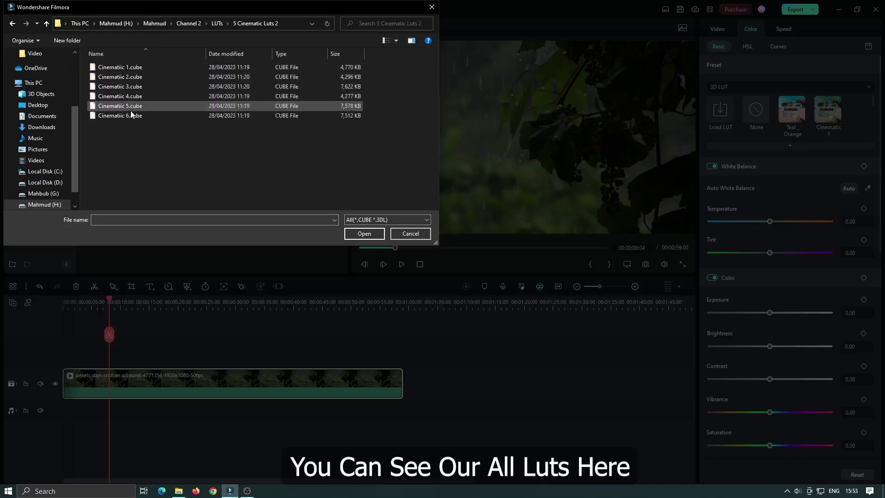
pyautogui.moveTo(134, 121); pyautogui.dragTo(130, 62)
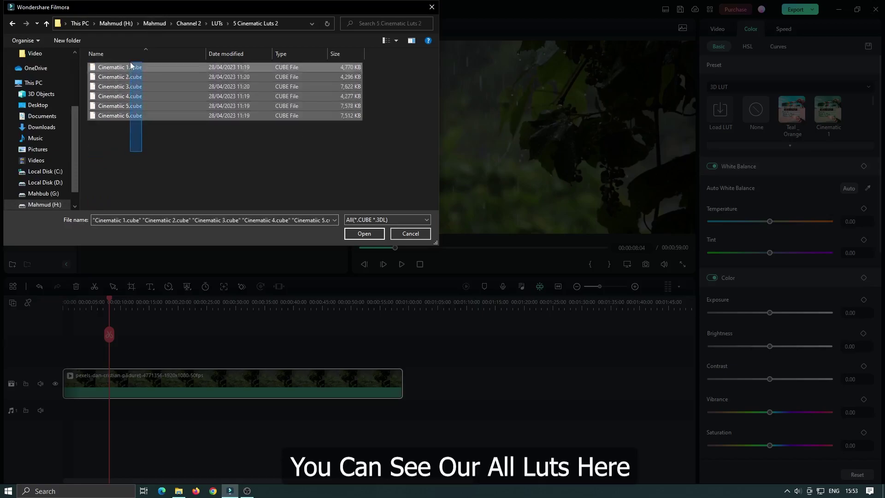
pyautogui.click(364, 234)
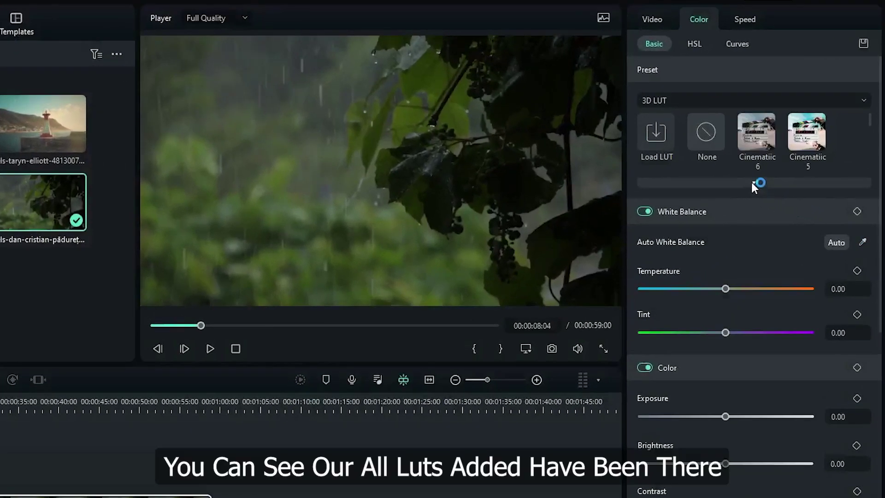
# Apply Cinematiic 1 to the rainy-leaves clip, compare it against None, reapply it, and play it back.
pyautogui.click(752, 182)
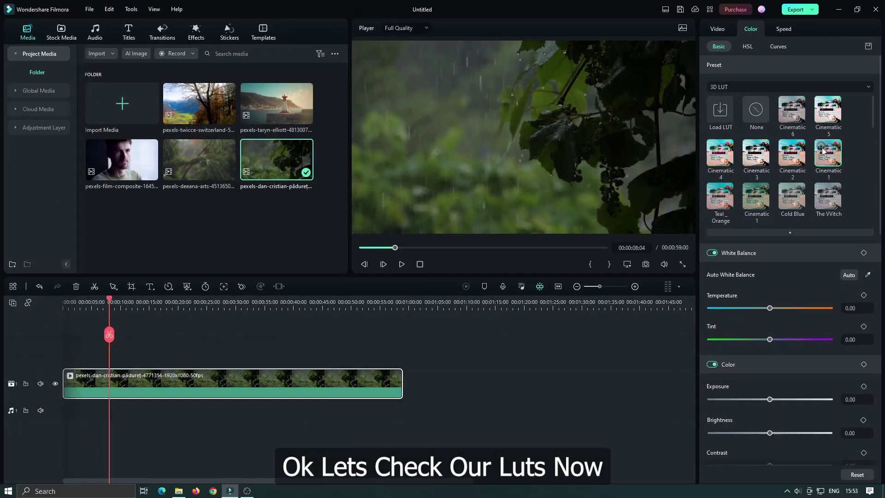
pyautogui.moveTo(110, 304); pyautogui.dragTo(158, 299)
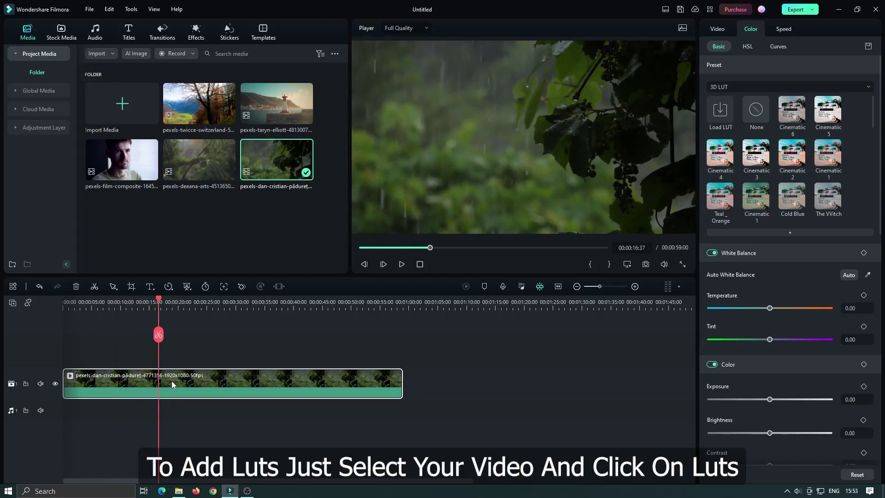
pyautogui.click(827, 156)
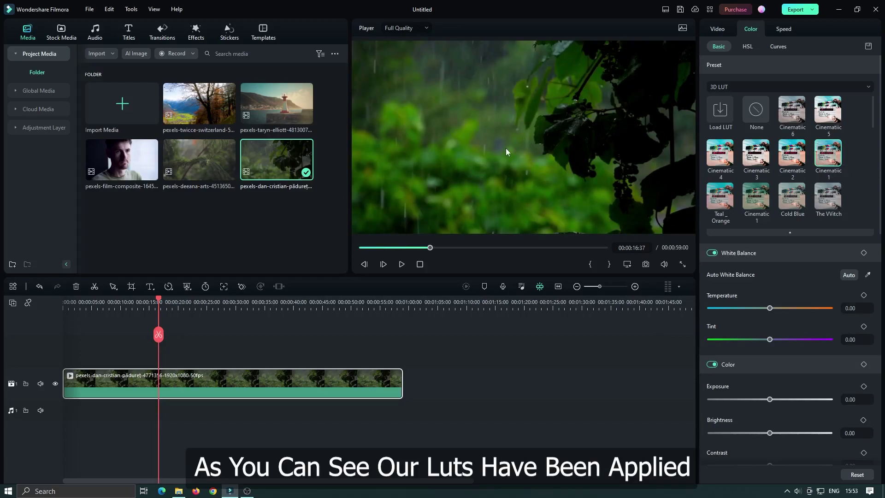
pyautogui.moveTo(161, 302); pyautogui.dragTo(103, 303)
pyautogui.press('space')
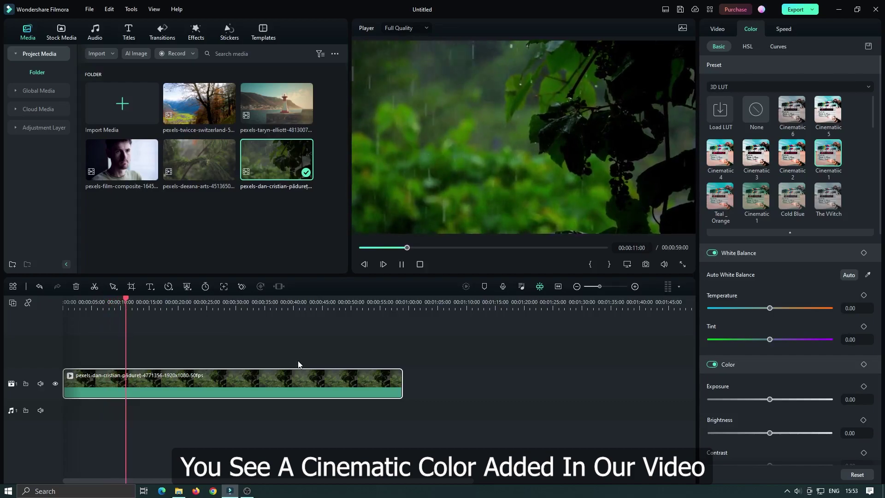
pyautogui.press('space')
pyautogui.click(755, 119)
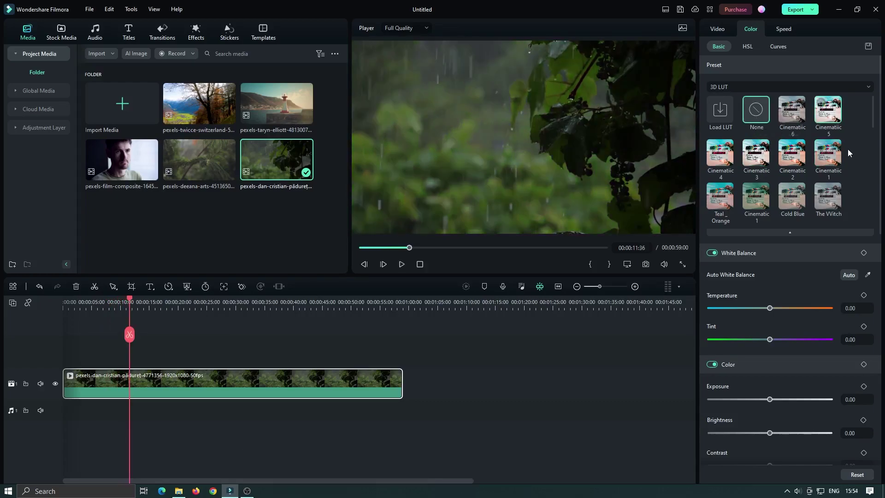
pyautogui.click(830, 158)
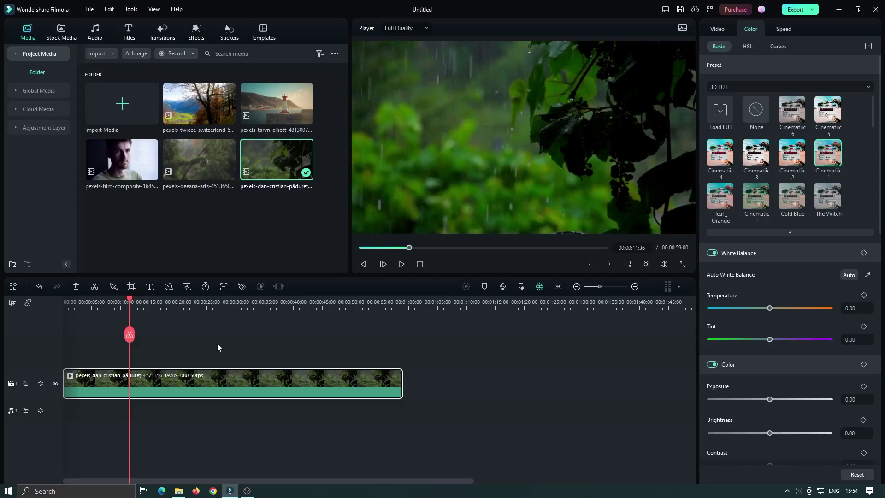
pyautogui.press('space')
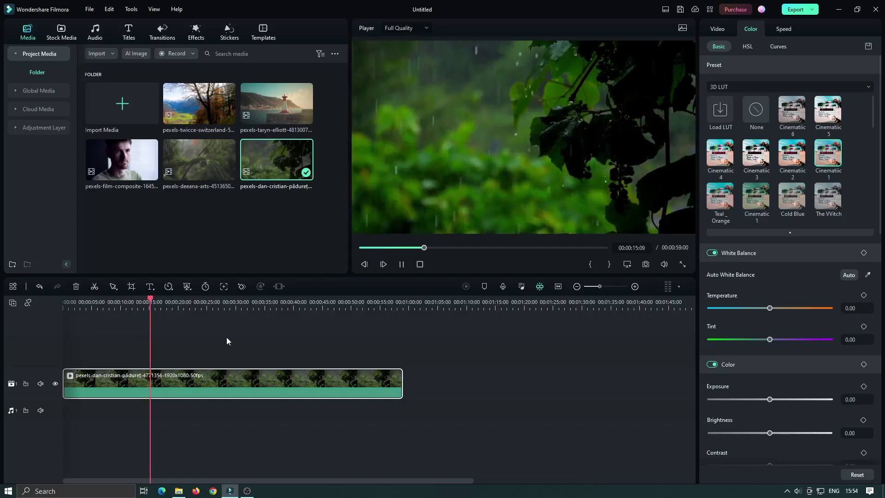
# Add the deeana-arts fern clip after the first clip and move the playhead onto it.
pyautogui.press('space')
pyautogui.keyDown('ctrl'); pyautogui.scroll(-3, 156, 323); pyautogui.keyUp('ctrl')
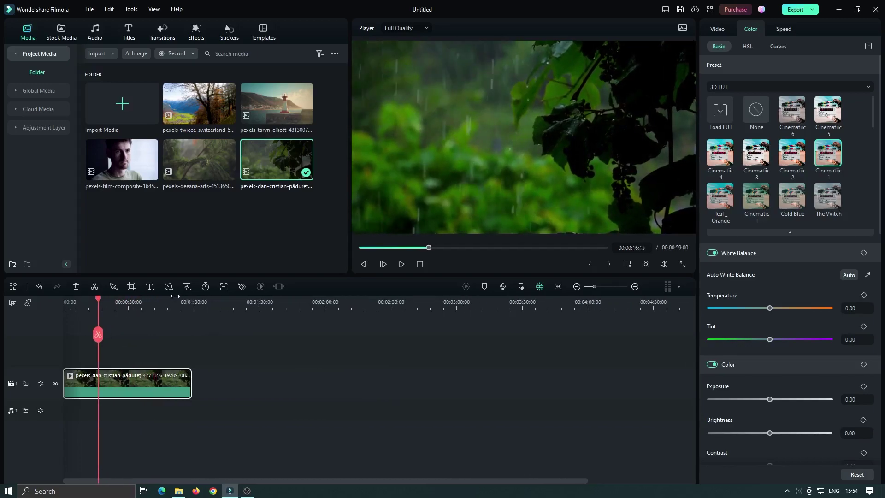
pyautogui.keyDown('ctrl'); pyautogui.scroll(-1, 175, 297); pyautogui.keyUp('ctrl')
pyautogui.moveTo(200, 171); pyautogui.dragTo(214, 382)
pyautogui.click(208, 306)
pyautogui.keyDown('ctrl'); pyautogui.scroll(2, 292, 312); pyautogui.keyUp('ctrl')
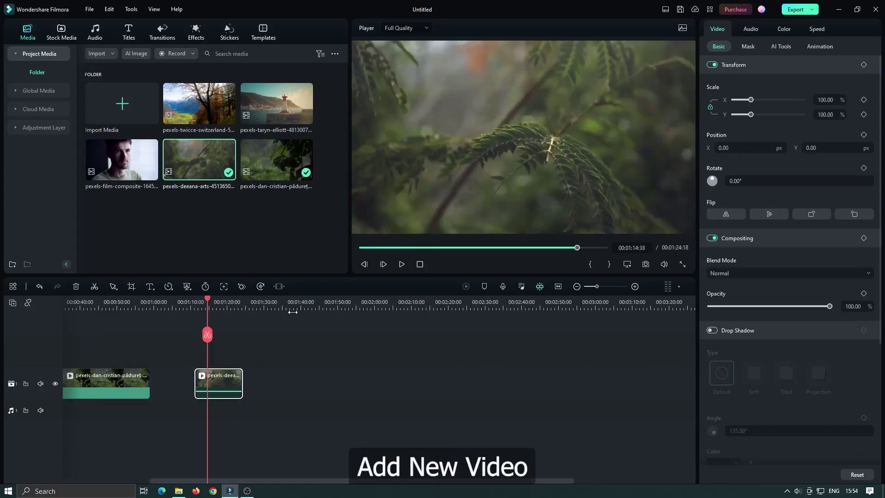
# Grade the fern clip with Cinematiic 2, preview it, then drag the lighthouse clip to the timeline.
pyautogui.click(780, 32)
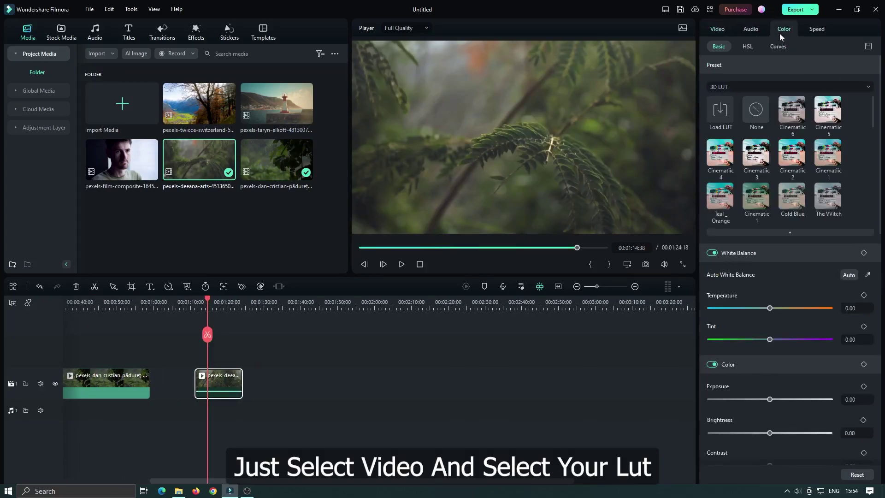
pyautogui.click(791, 156)
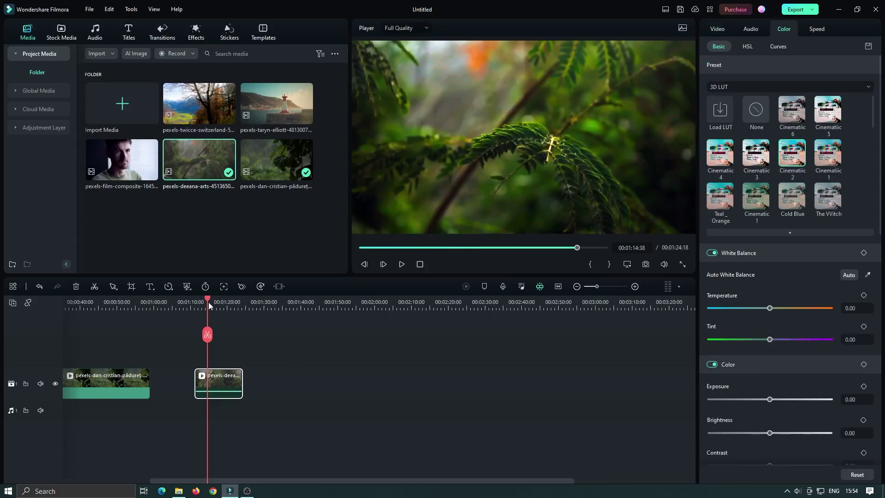
pyautogui.click(197, 302)
pyautogui.press('space')
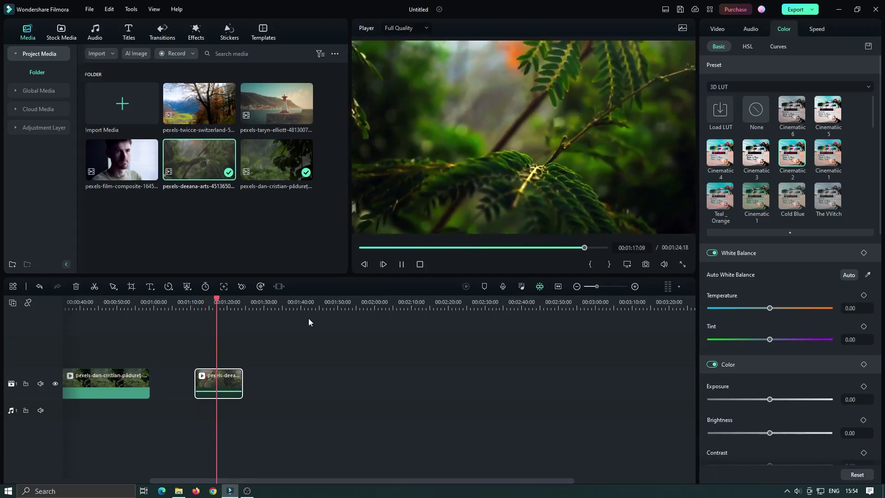
pyautogui.press('space')
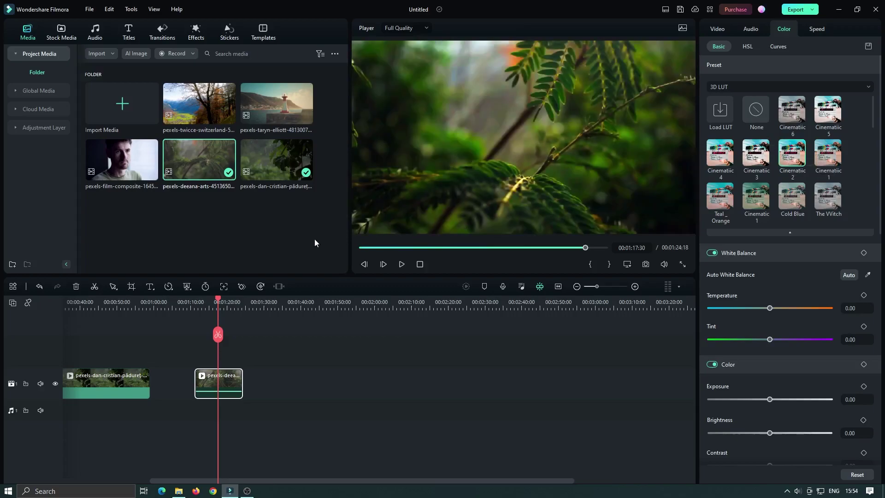
pyautogui.moveTo(281, 115); pyautogui.dragTo(275, 390)
# Drop the lighthouse clip at the track's end, preview it ungraded, and apply Cinematiic 5.
pyautogui.click(283, 317)
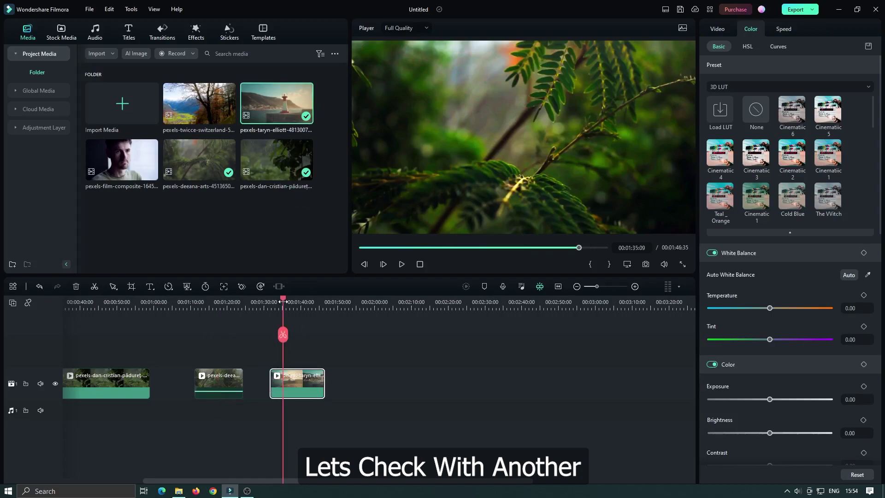
pyautogui.press('space')
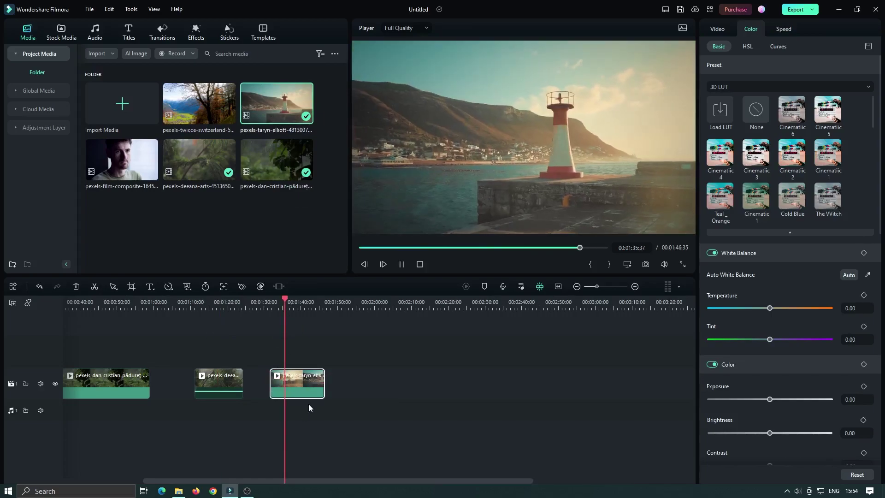
pyautogui.press('space')
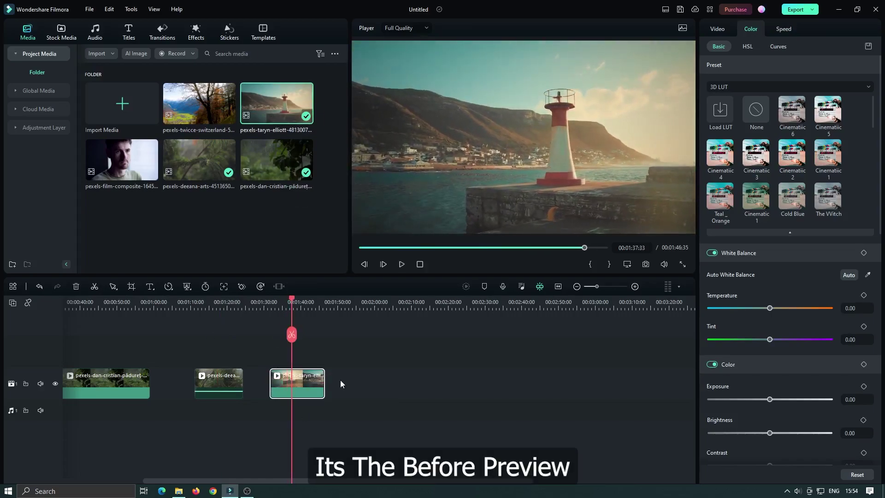
pyautogui.click(825, 123)
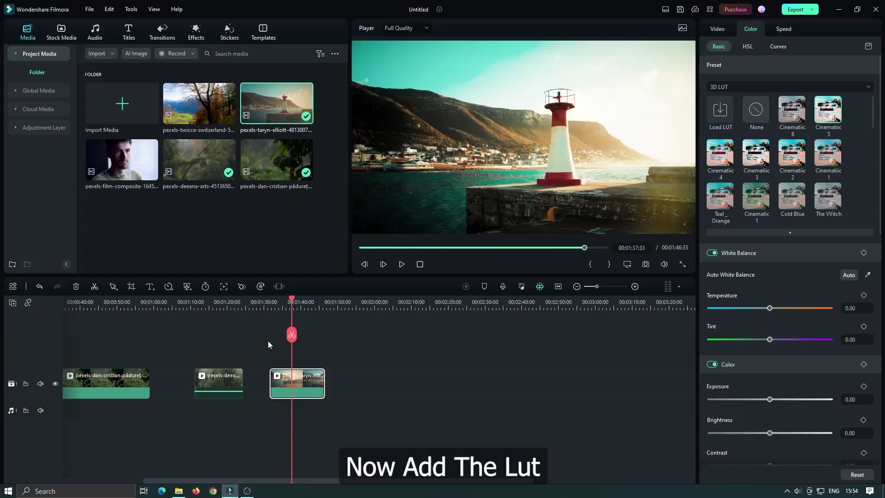
# Replay the teal-graded lighthouse clip, then drag the man's clip onto the timeline.
pyautogui.moveTo(292, 300); pyautogui.dragTo(278, 300)
pyautogui.press('space')
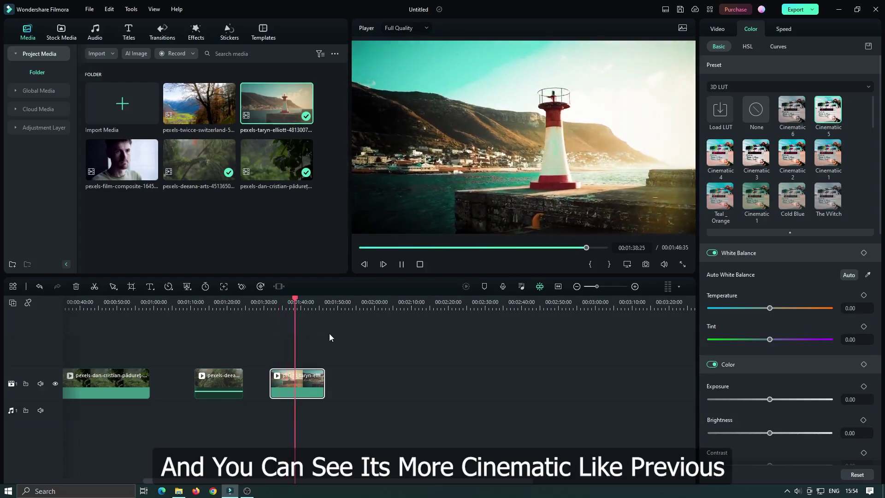
pyautogui.press('space')
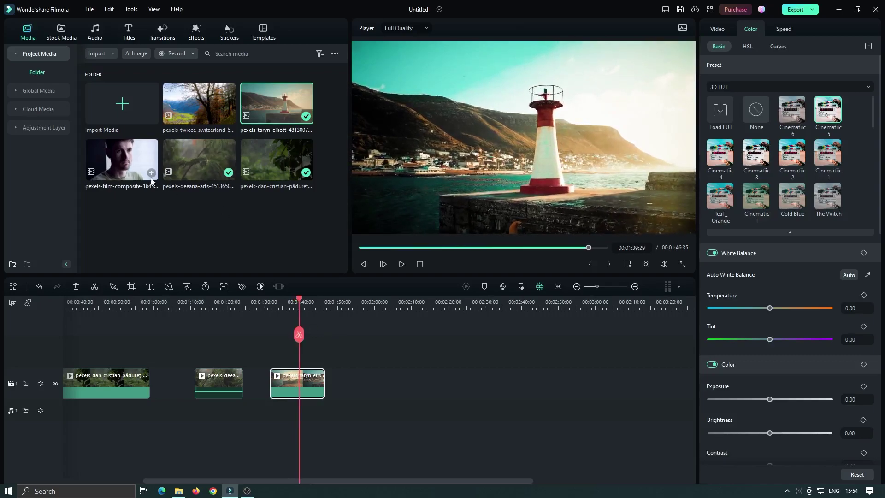
pyautogui.moveTo(123, 167); pyautogui.dragTo(352, 387)
# Drop the man's clip after the lighthouse clip and apply the Cinematiic 6 LUT.
pyautogui.click(353, 304)
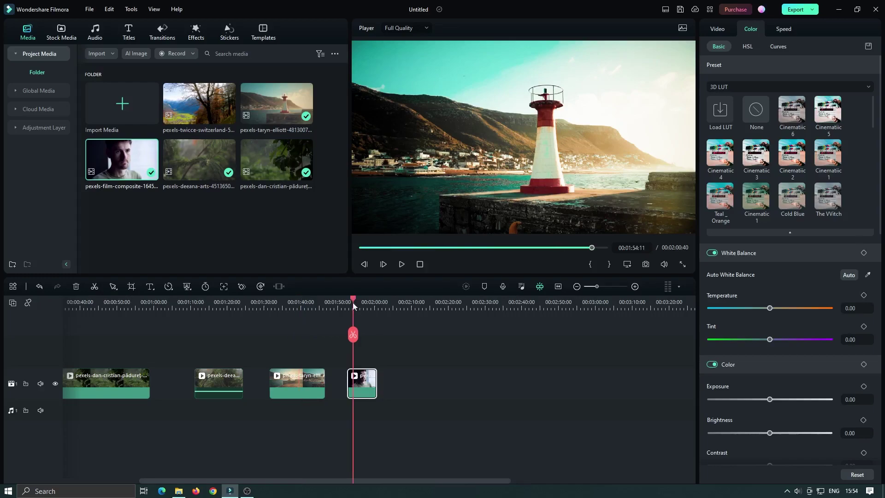
pyautogui.scroll(1, 393, 305)
pyautogui.scroll(1, 411, 308)
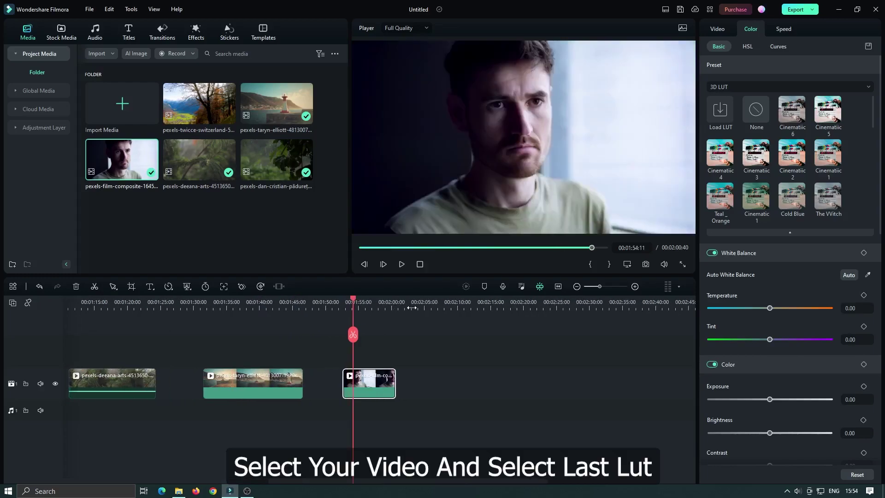
pyautogui.click(793, 111)
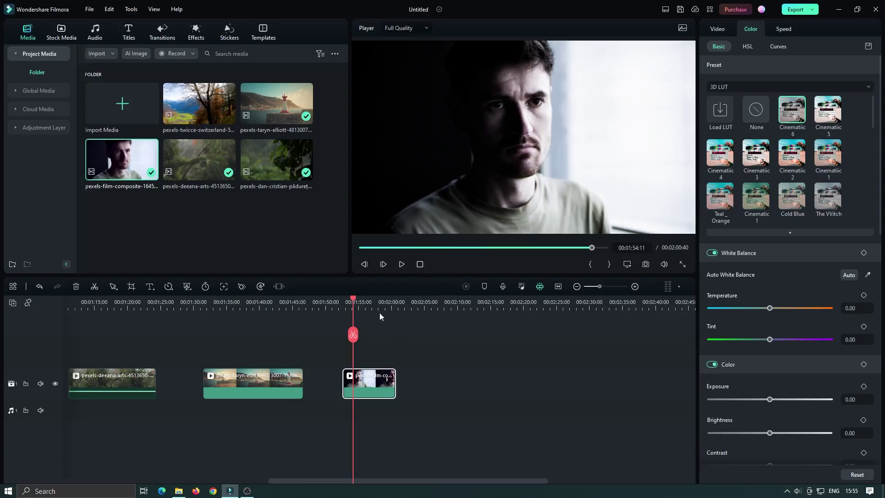
# Play back the graded portrait clip, then drag the Switzerland clip onto the timeline.
pyautogui.moveTo(356, 302); pyautogui.dragTo(349, 302)
pyautogui.press('space')
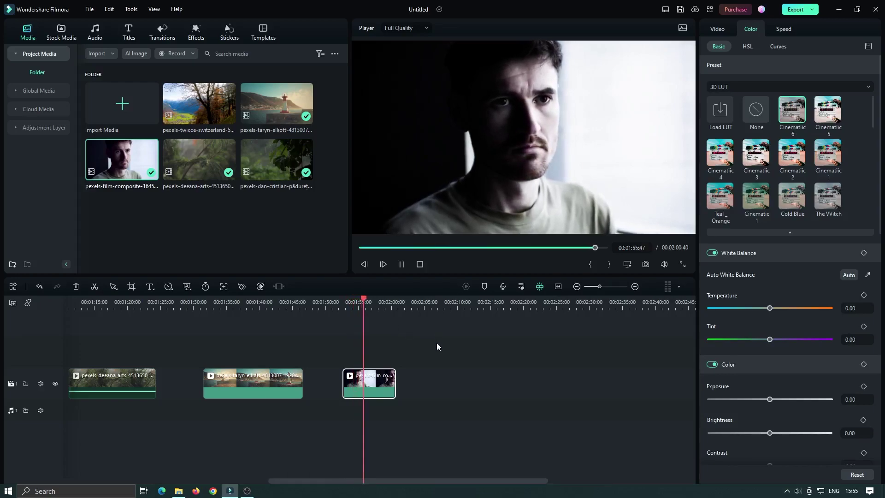
pyautogui.press('space')
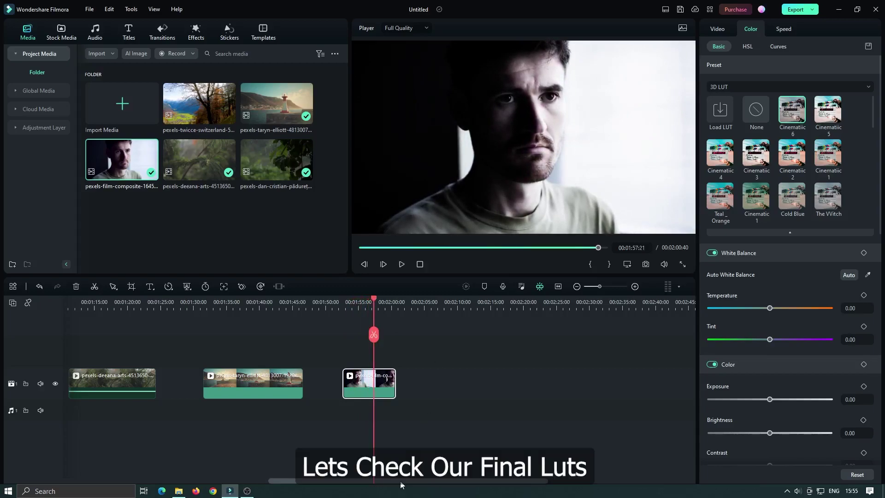
pyautogui.moveTo(401, 484); pyautogui.dragTo(454, 484)
pyautogui.moveTo(199, 103); pyautogui.dragTo(325, 371)
# Drop the Switzerland clip after the portrait, try Cinematiic 3, then switch to Cinematiic 4 and play.
pyautogui.click(329, 301)
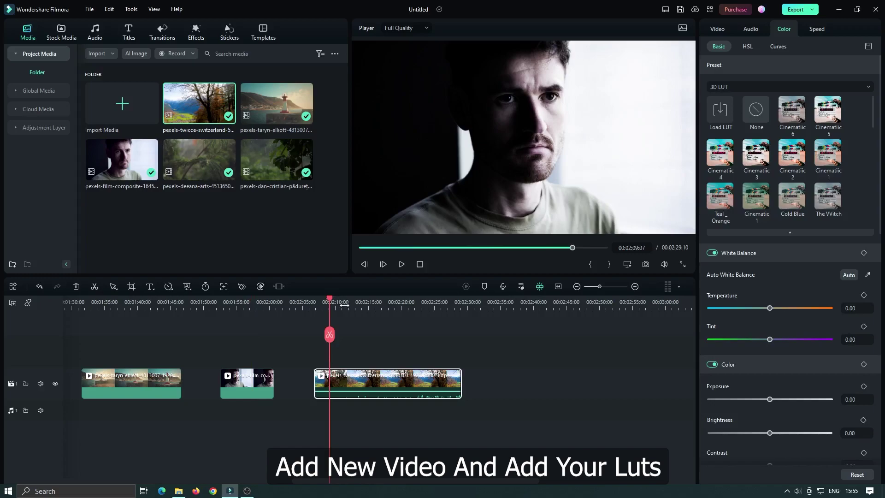
pyautogui.moveTo(344, 305); pyautogui.dragTo(366, 305)
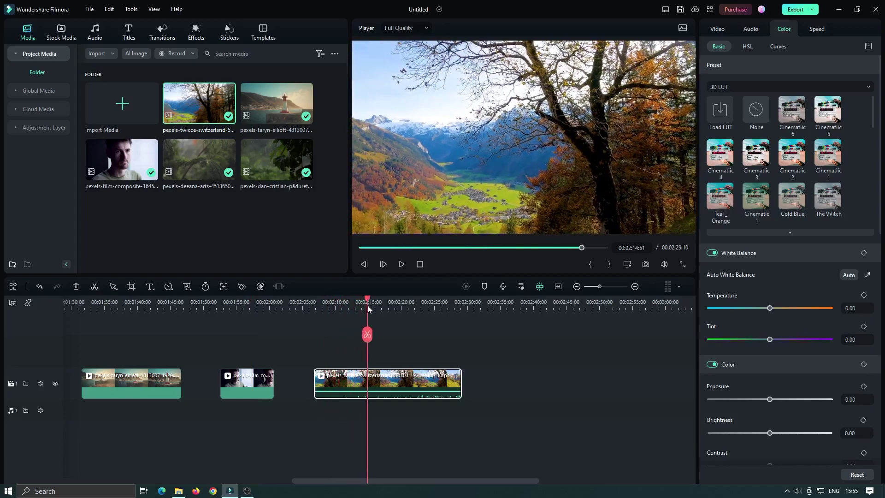
pyautogui.click(754, 157)
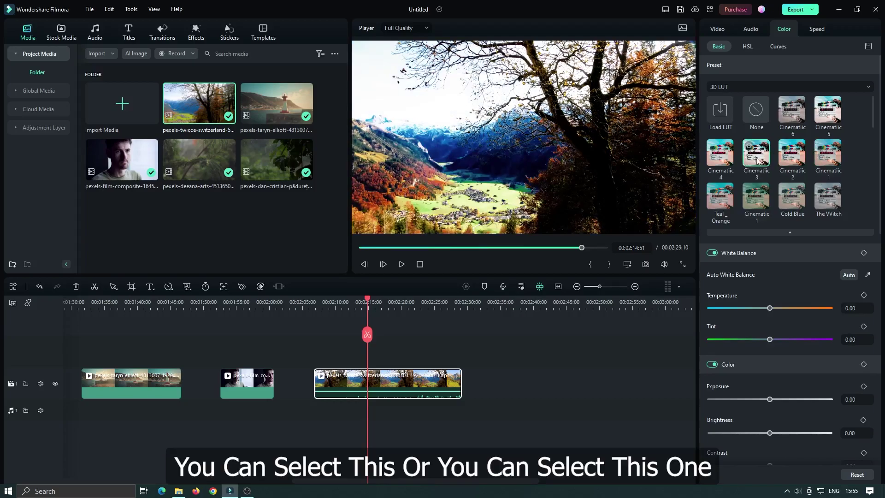
pyautogui.click(724, 164)
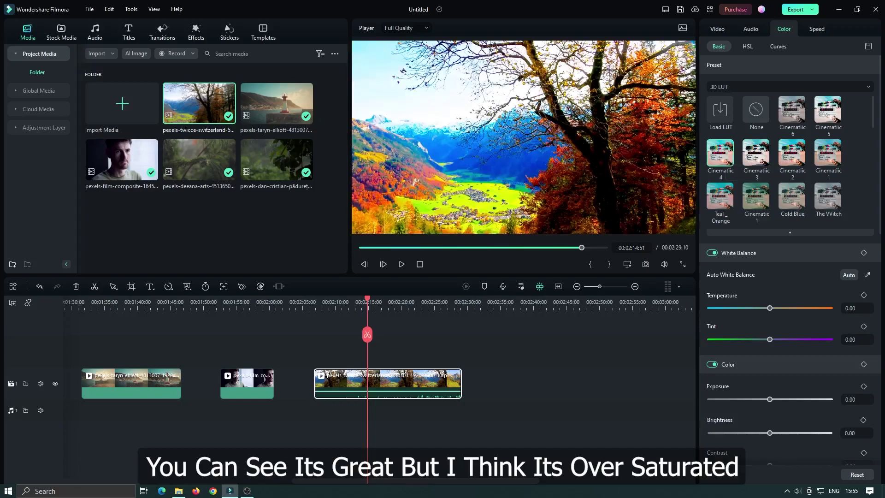
pyautogui.press('space')
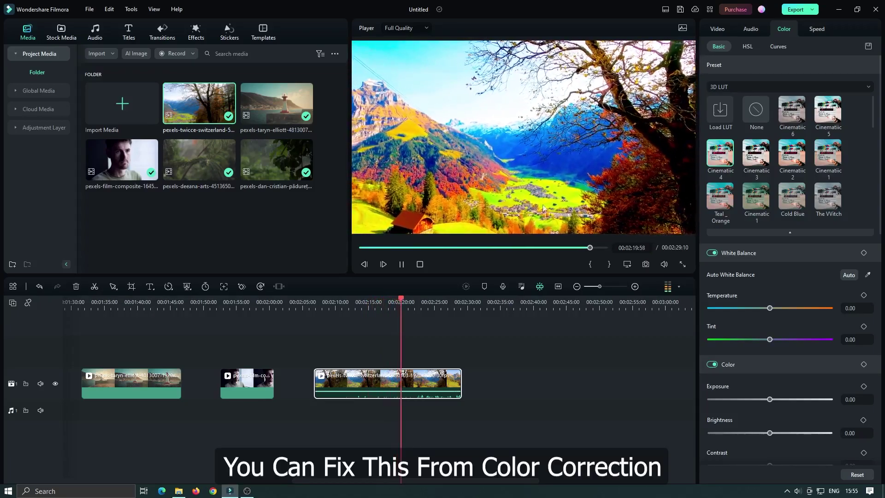
# Pause and lower the Switzerland clip's saturation to -33.59 and vibrance to -8.11.
pyautogui.press('space')
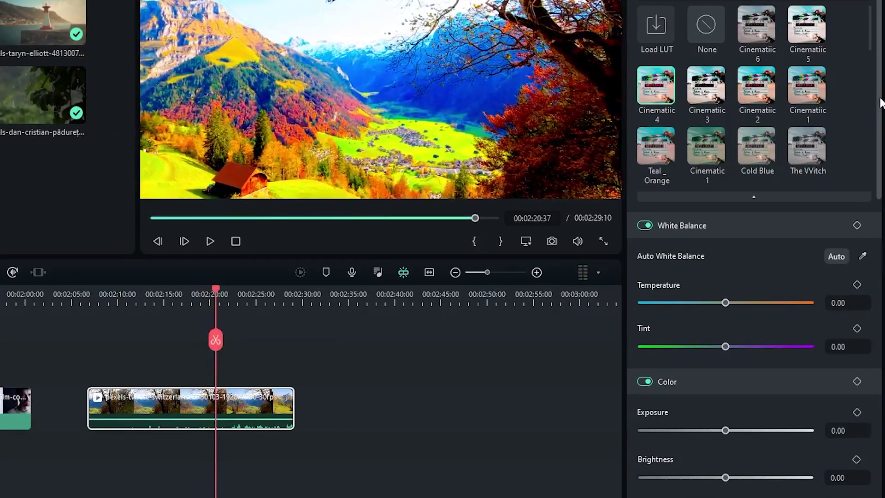
pyautogui.scroll(-5, 754, 248)
pyautogui.moveTo(725, 212); pyautogui.dragTo(698, 211)
pyautogui.moveTo(725, 166)
pyautogui.mouseDown()
pyautogui.moveTo(709, 165)
pyautogui.moveTo(719, 165)
pyautogui.mouseUp()
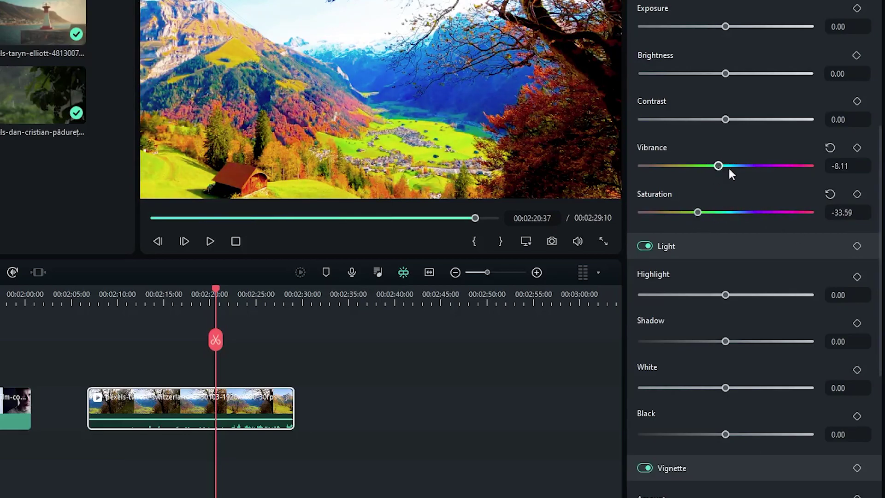
# Set temperature -8.88, contrast 15.06, exposure -4.25 and brightness -5.06 on the Switzerland clip.
pyautogui.scroll(4, 880, 211)
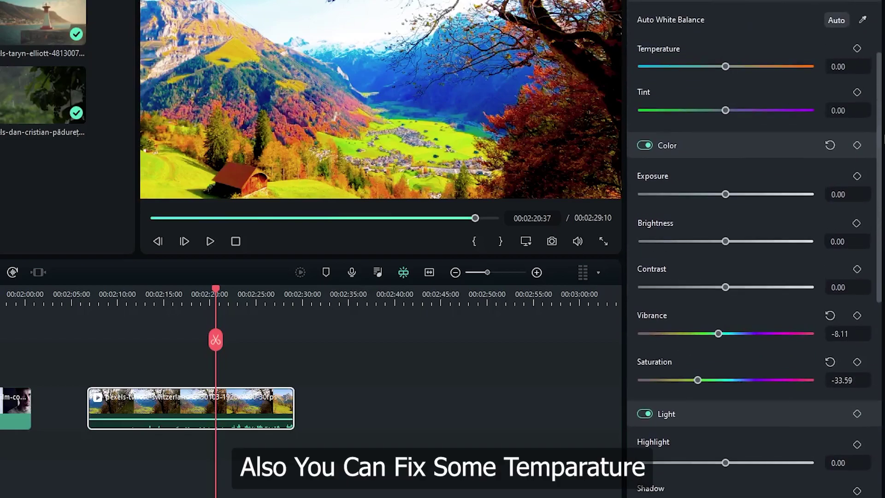
pyautogui.moveTo(721, 66); pyautogui.dragTo(718, 66)
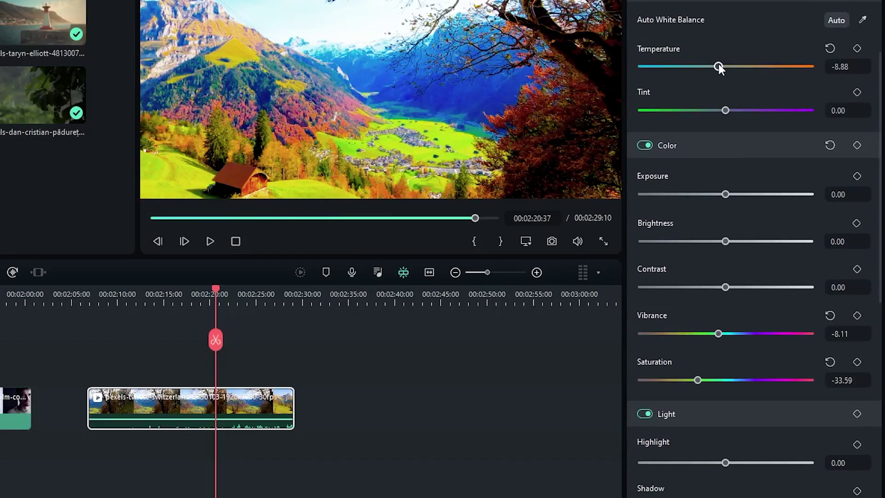
pyautogui.moveTo(725, 286); pyautogui.dragTo(738, 287)
pyautogui.moveTo(721, 194); pyautogui.dragTo(721, 195)
pyautogui.moveTo(726, 241); pyautogui.dragTo(721, 241)
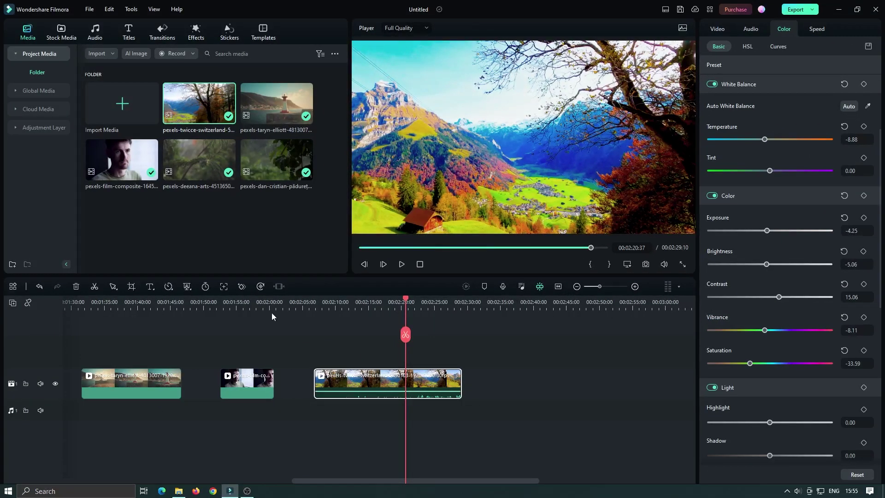
pyautogui.click(328, 302)
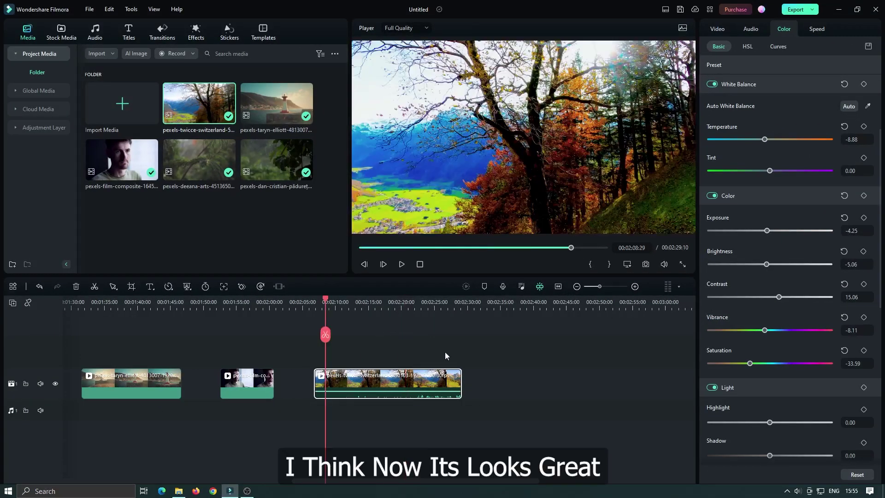
pyautogui.press('space')
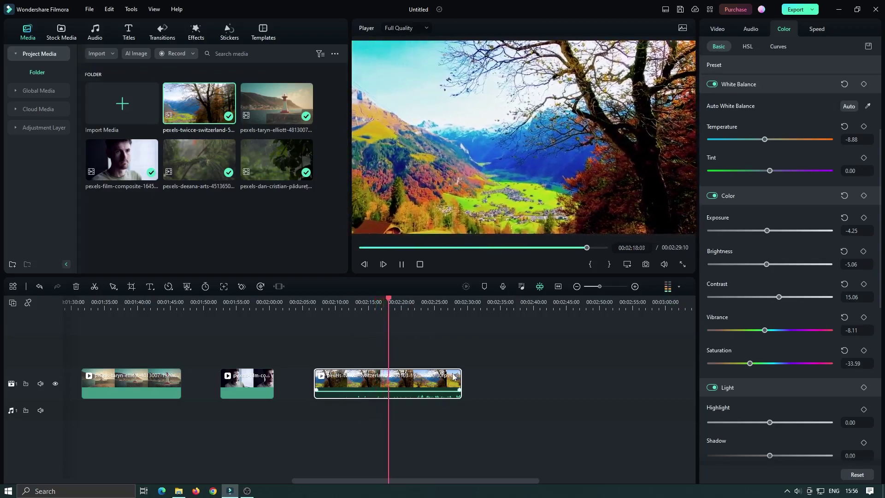
pyautogui.press('space')
pyautogui.scroll(-3, 354, 300)
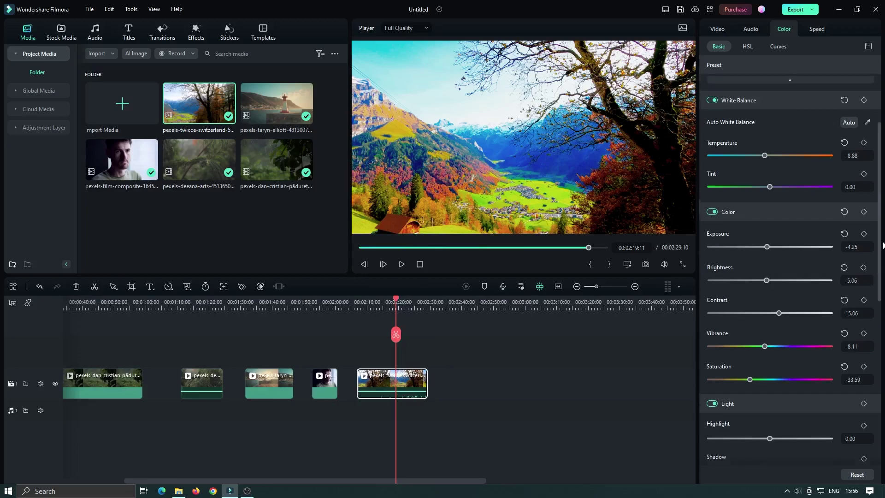
pyautogui.moveTo(880, 255); pyautogui.dragTo(883, 177)
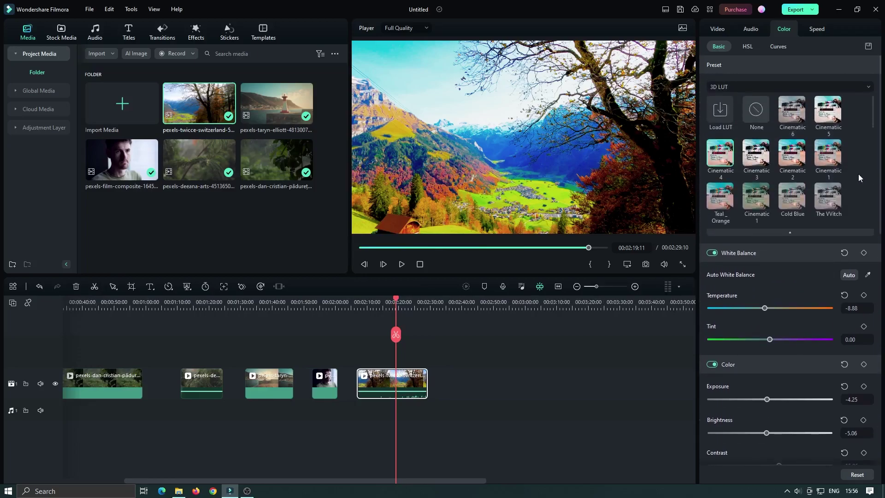